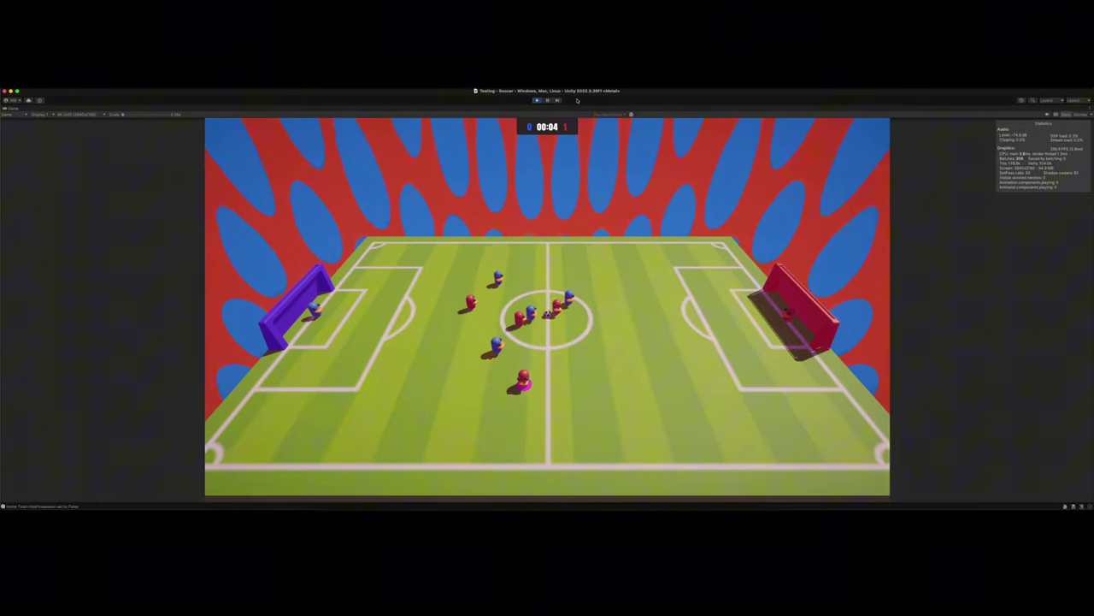
# Stop the finished match and respawn the home team in a V Shape formation.
pyautogui.click(541, 100)
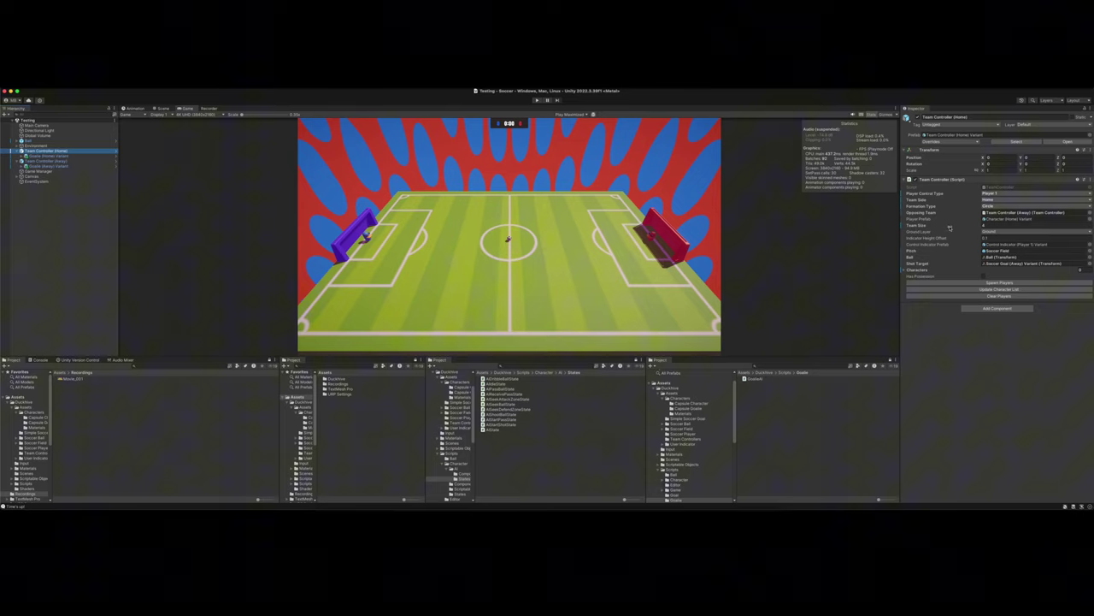
pyautogui.click(976, 283)
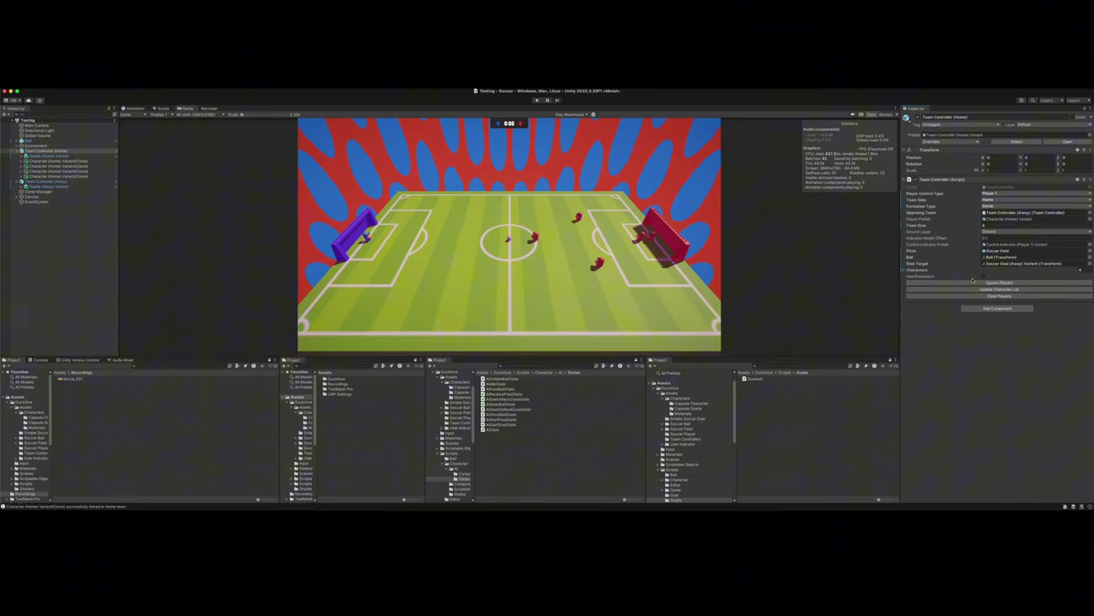
pyautogui.click(996, 207)
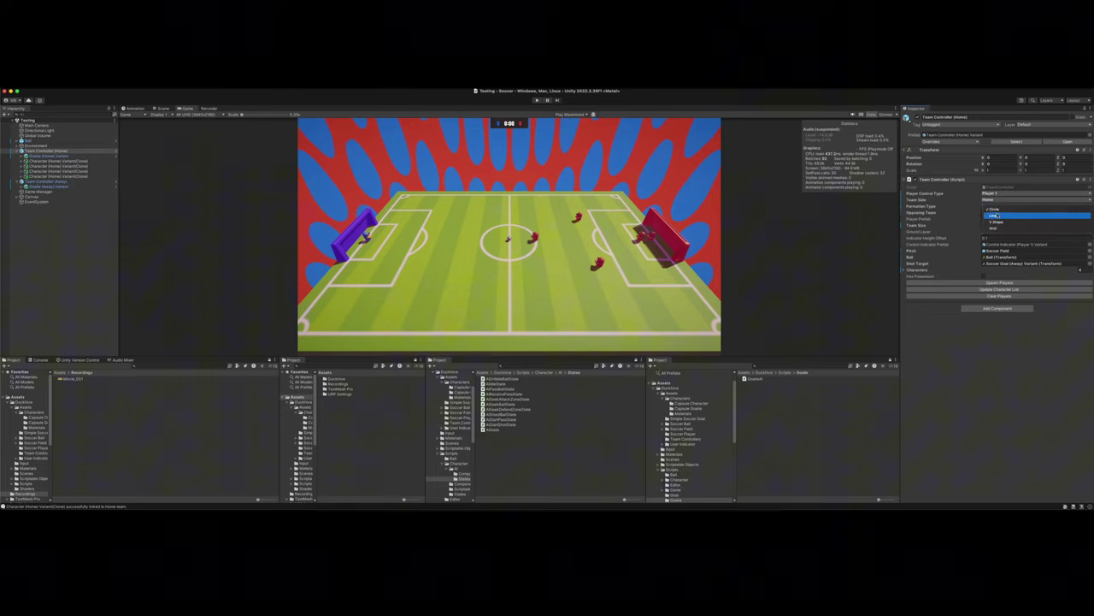
pyautogui.click(996, 222)
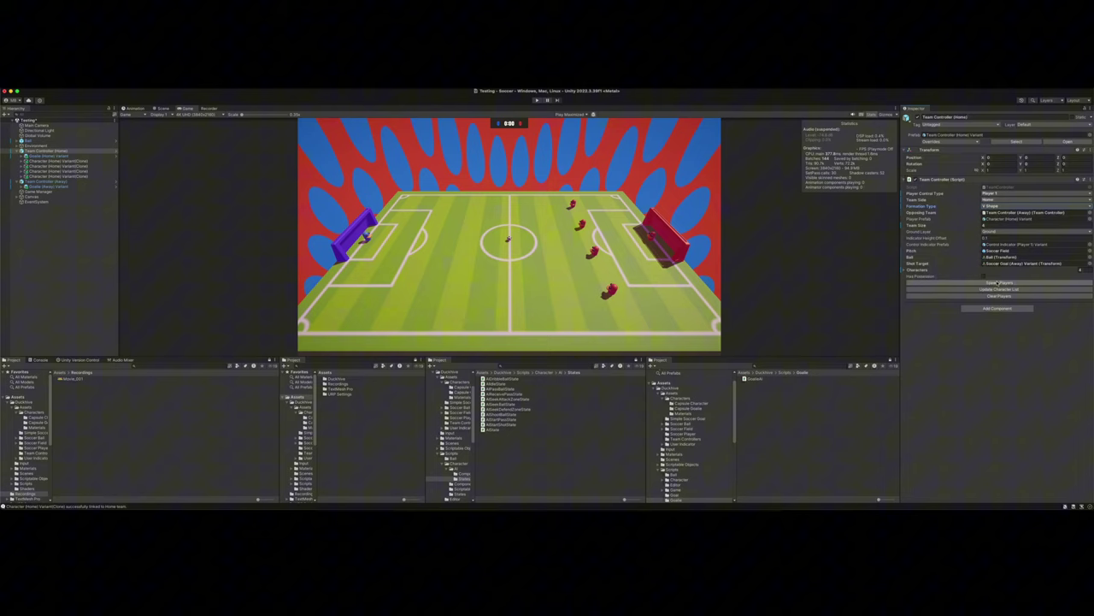
pyautogui.click(998, 283)
# Respawn the red home players in a Grid formation with fewer columns.
pyautogui.click(997, 206)
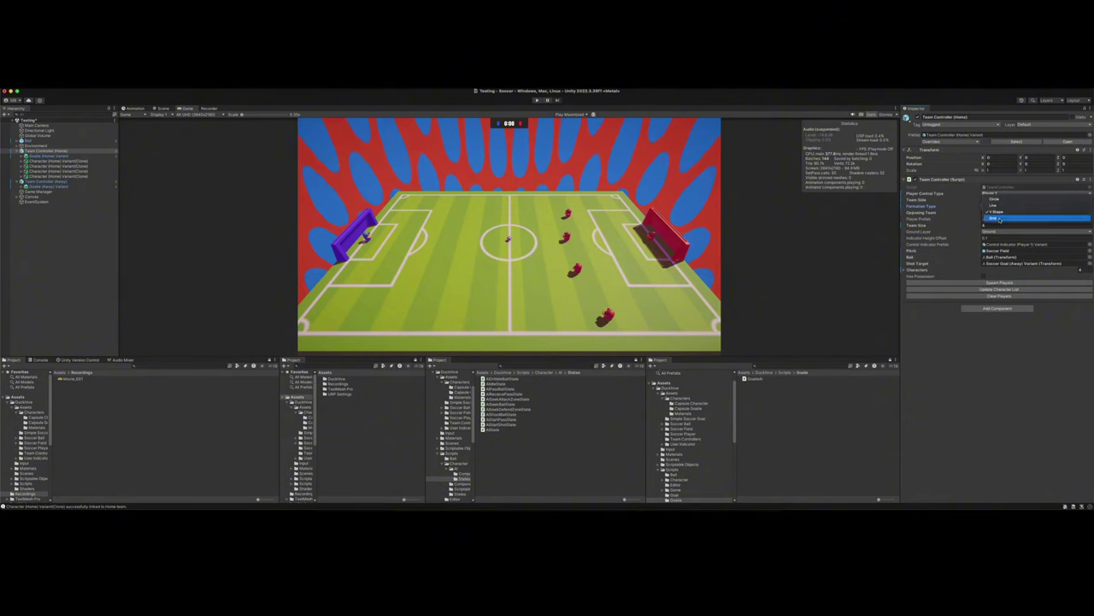
pyautogui.click(1000, 219)
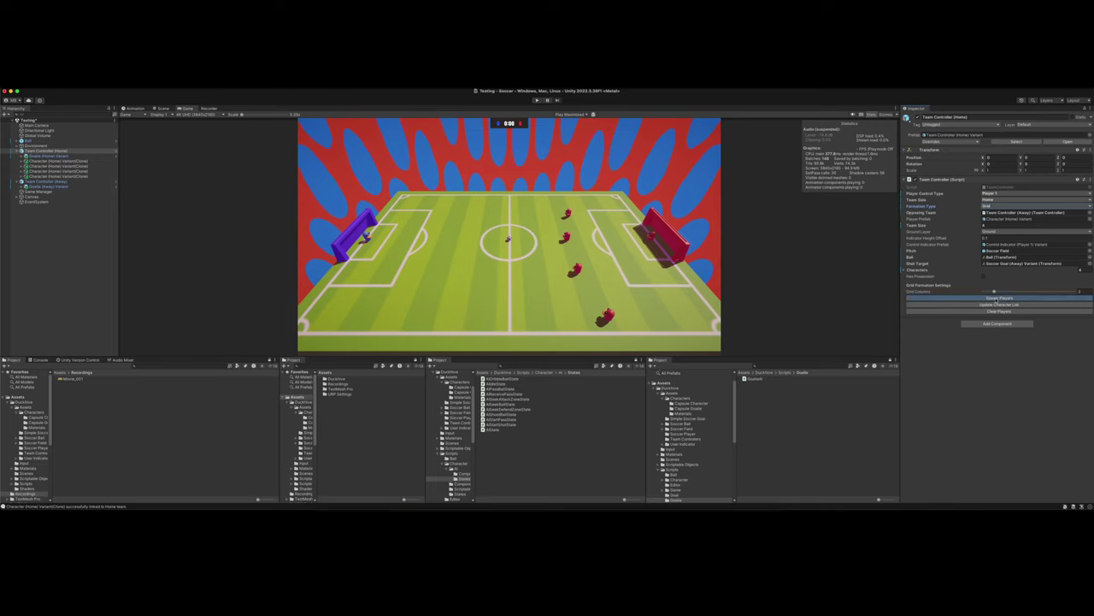
pyautogui.click(993, 292)
pyautogui.moveTo(994, 291); pyautogui.dragTo(984, 292)
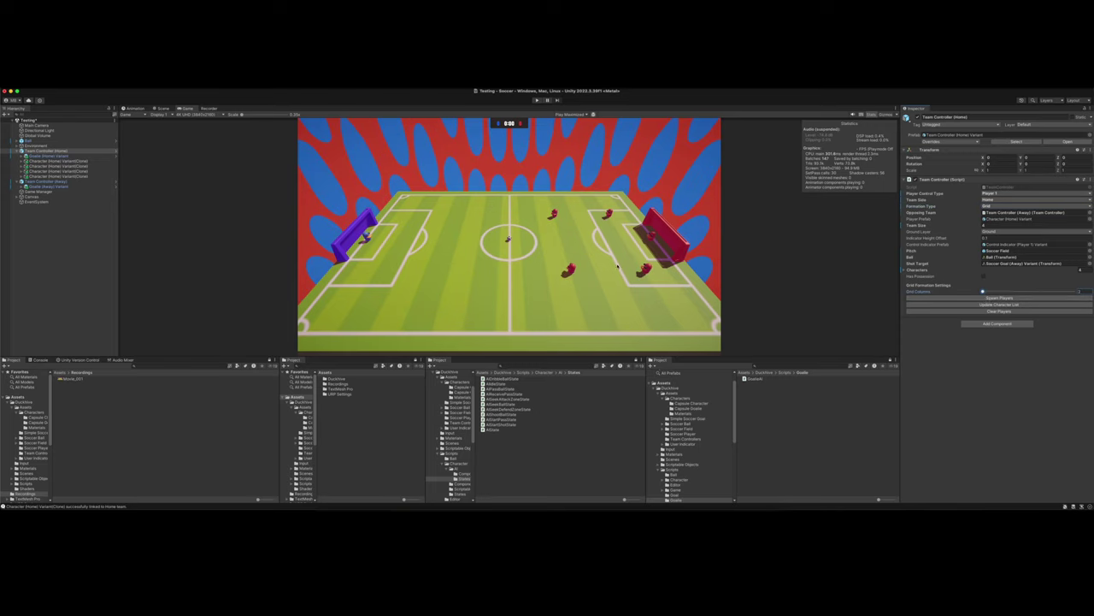
# Raise the home team size to 50, spawn it, and widen the grid columns.
pyautogui.click(975, 227)
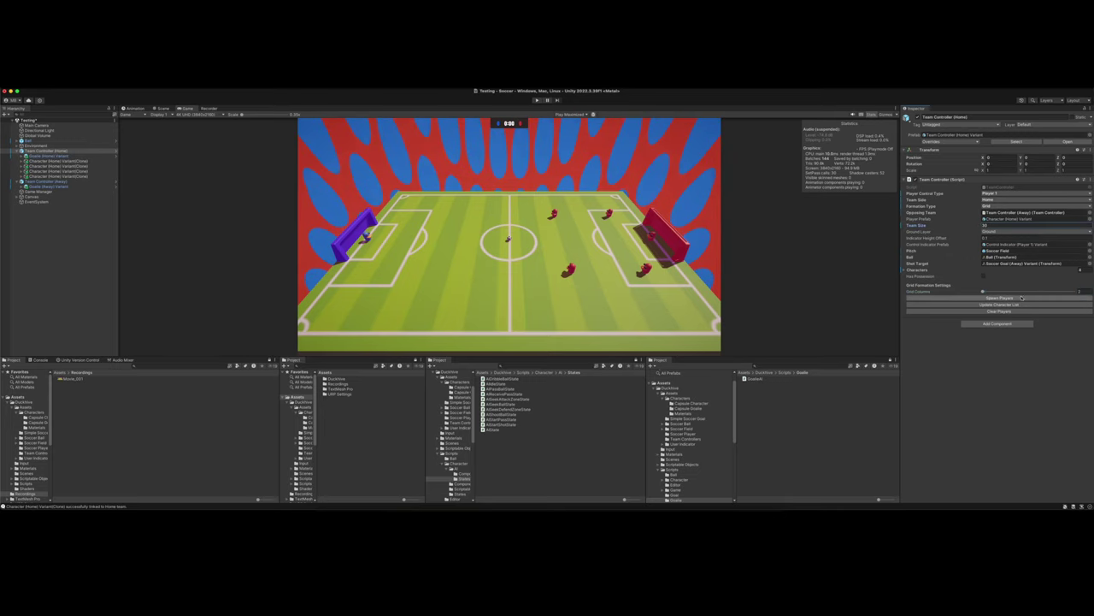
pyautogui.click(941, 298)
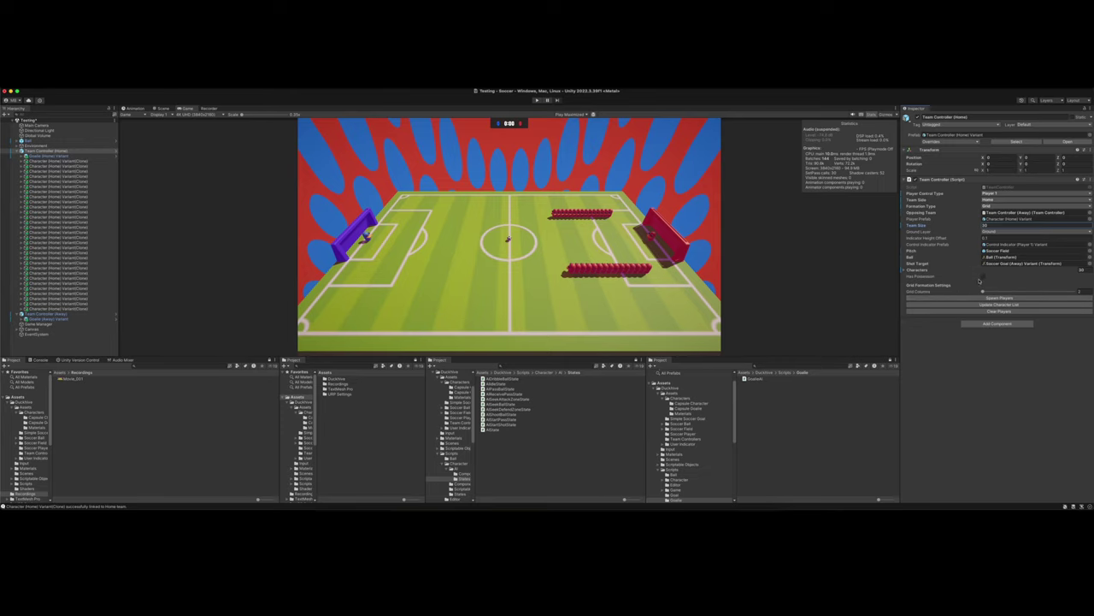
pyautogui.moveTo(984, 292); pyautogui.dragTo(1018, 291)
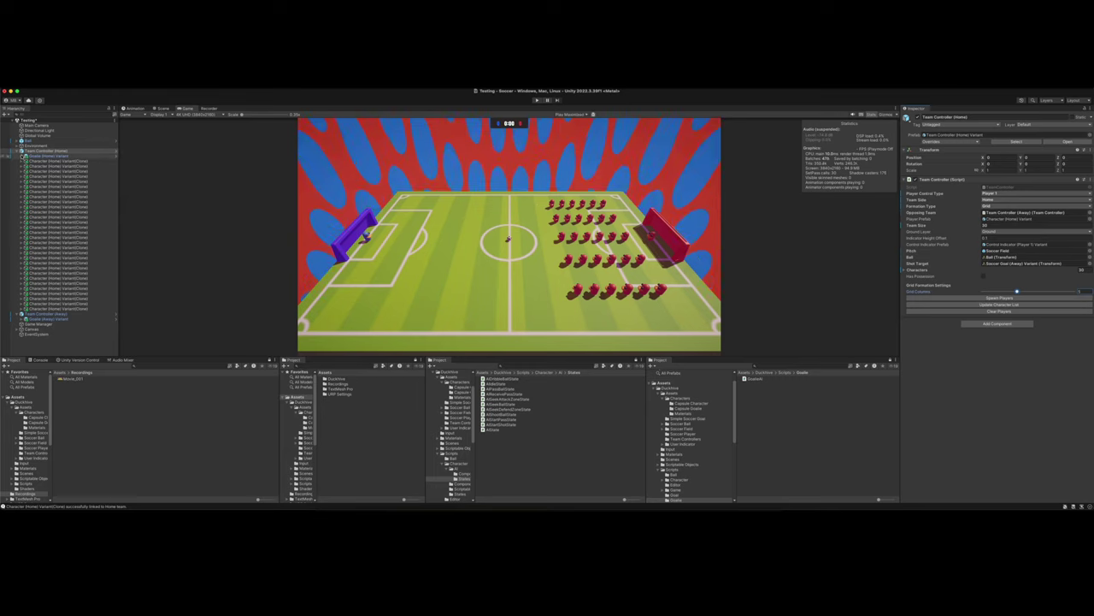
# Resize the away team and spawn the blue players in a wider Grid formation.
pyautogui.click(17, 151)
pyautogui.click(30, 157)
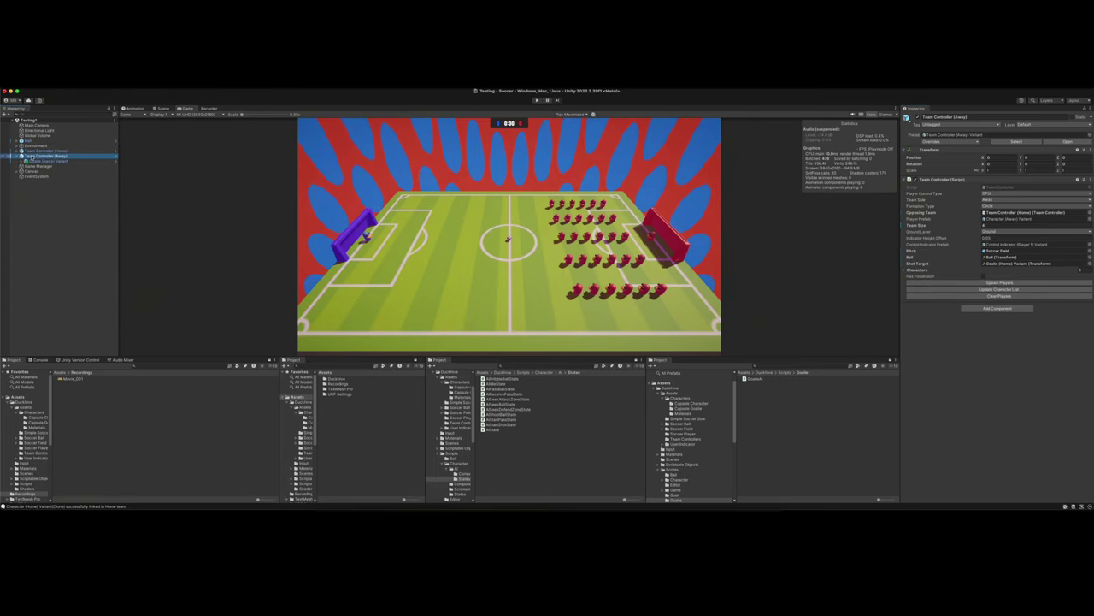
pyautogui.click(990, 220)
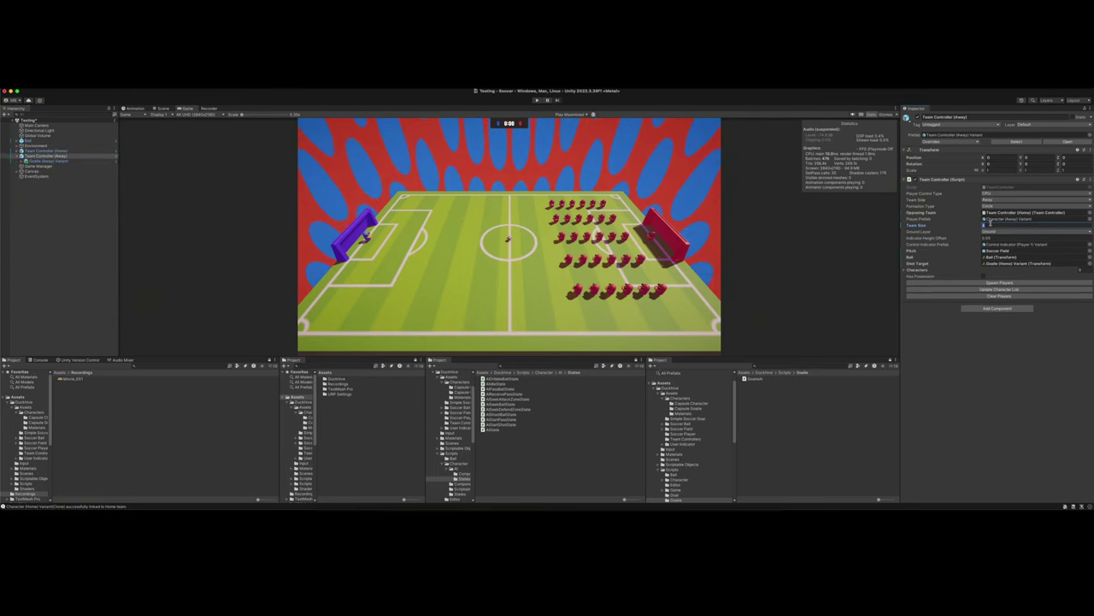
pyautogui.click(1026, 206)
pyautogui.click(1018, 216)
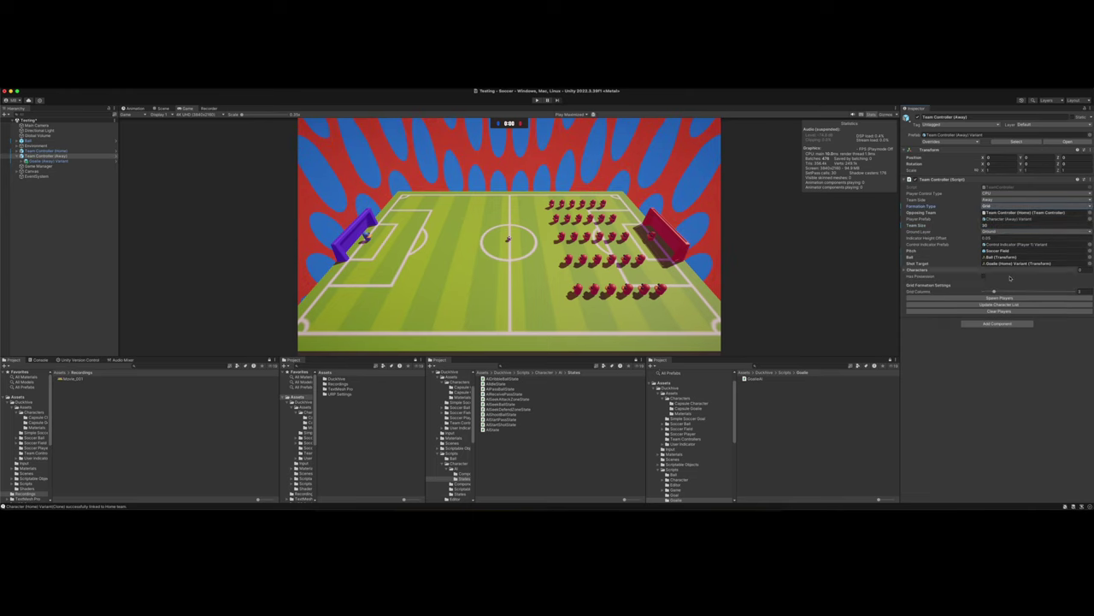
pyautogui.moveTo(1003, 295); pyautogui.dragTo(1021, 295)
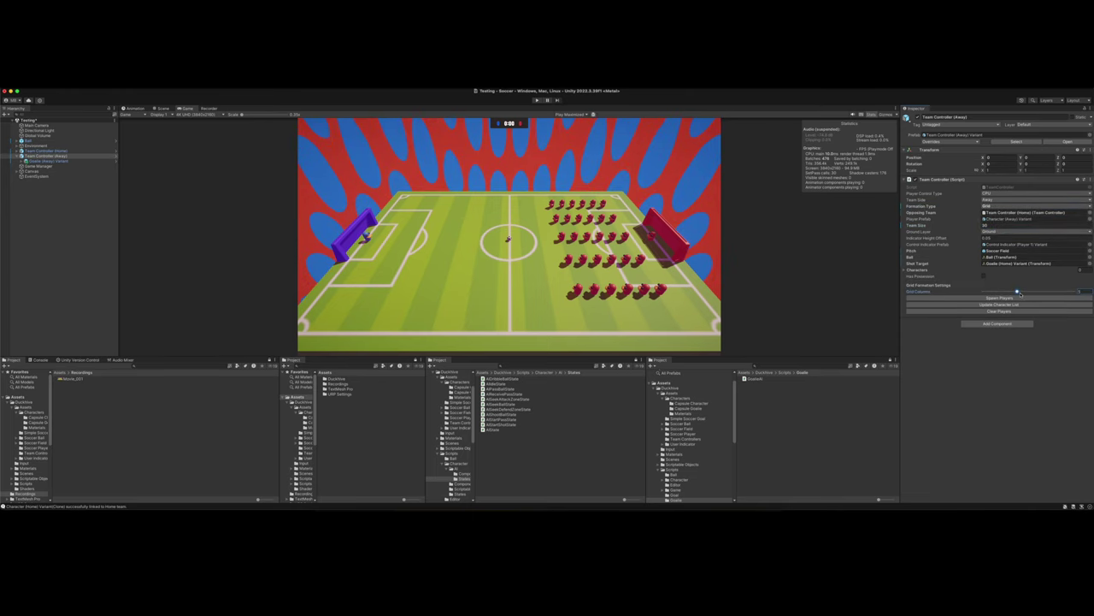
pyautogui.click(1012, 299)
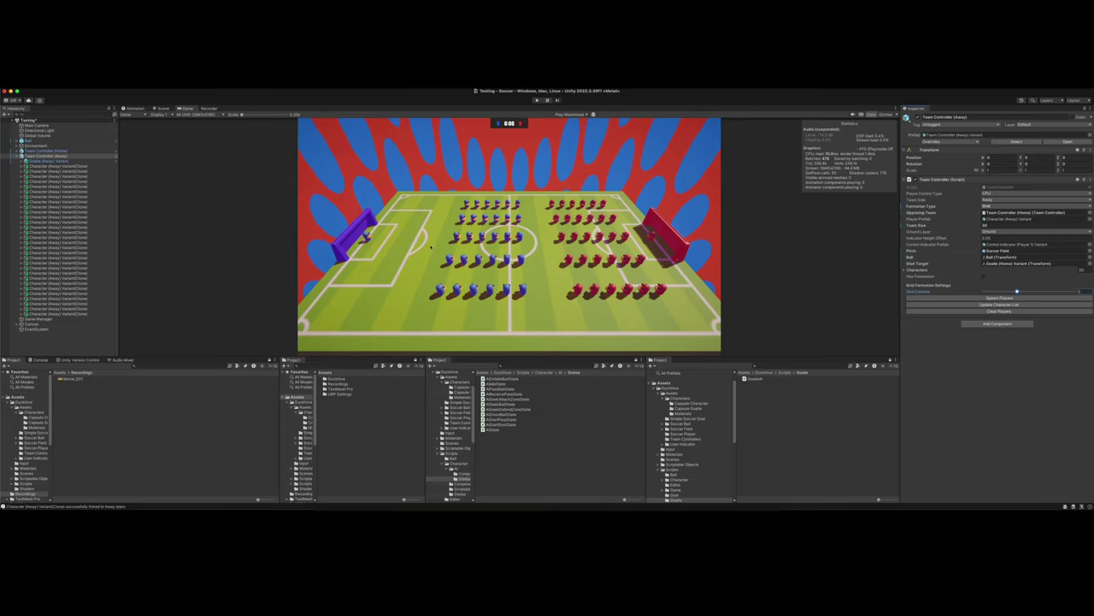
# Switch the away formation to Circle and respawn the blue players.
pyautogui.click(988, 208)
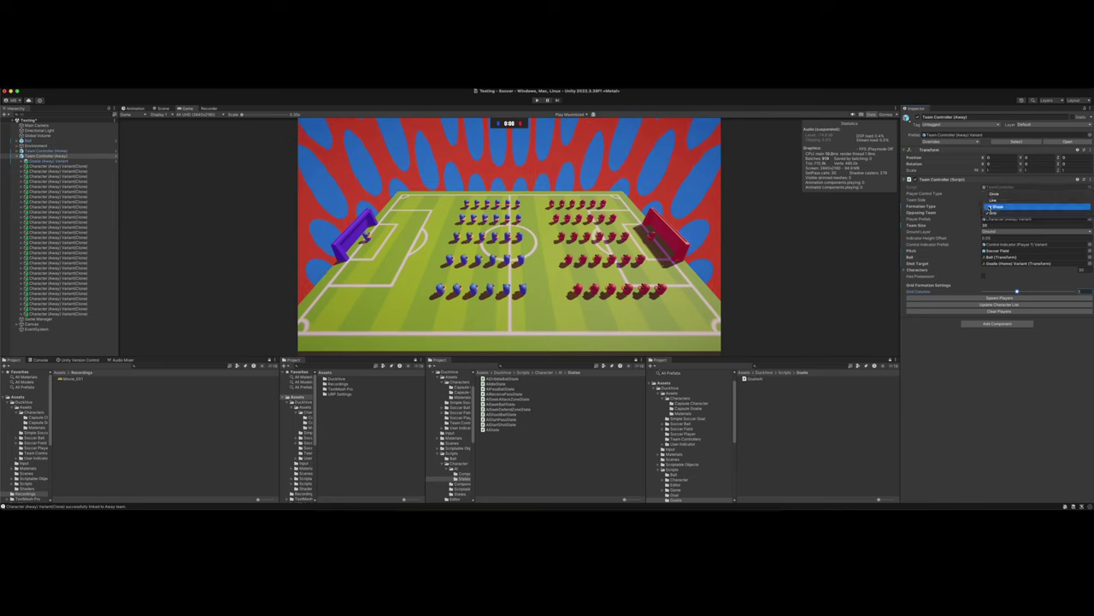
pyautogui.click(992, 214)
pyautogui.click(999, 283)
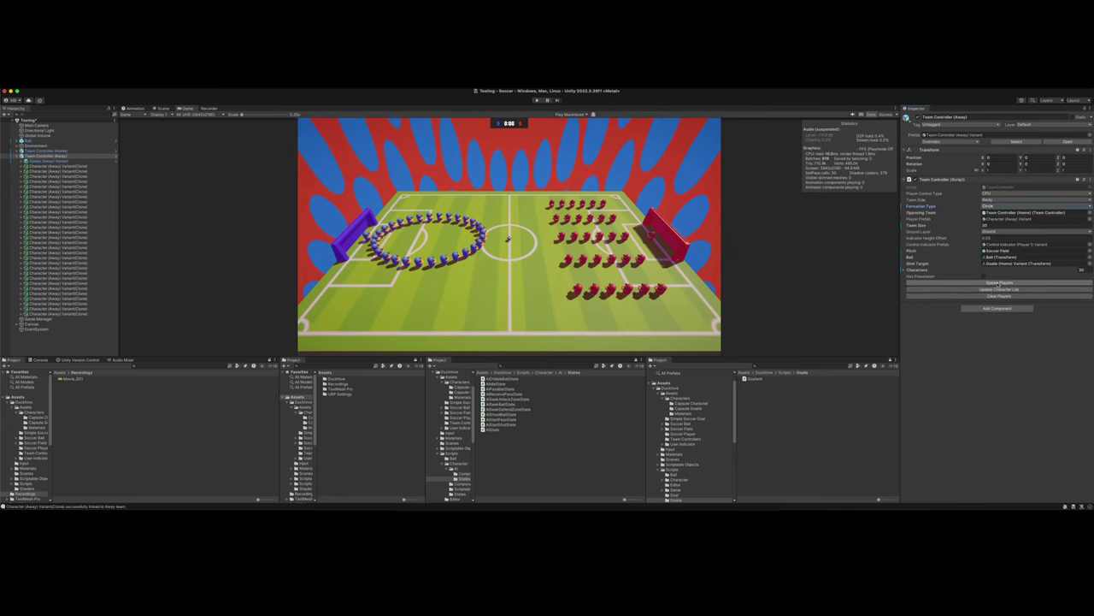
pyautogui.click(56, 151)
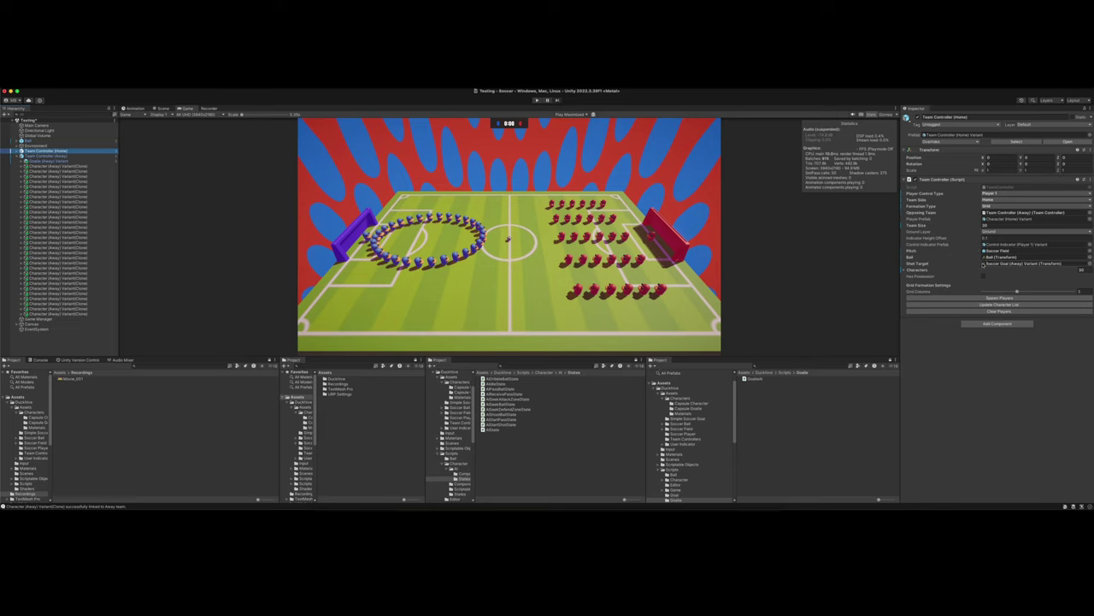
# Switch the home formation to Circle and respawn the red players.
pyautogui.click(988, 207)
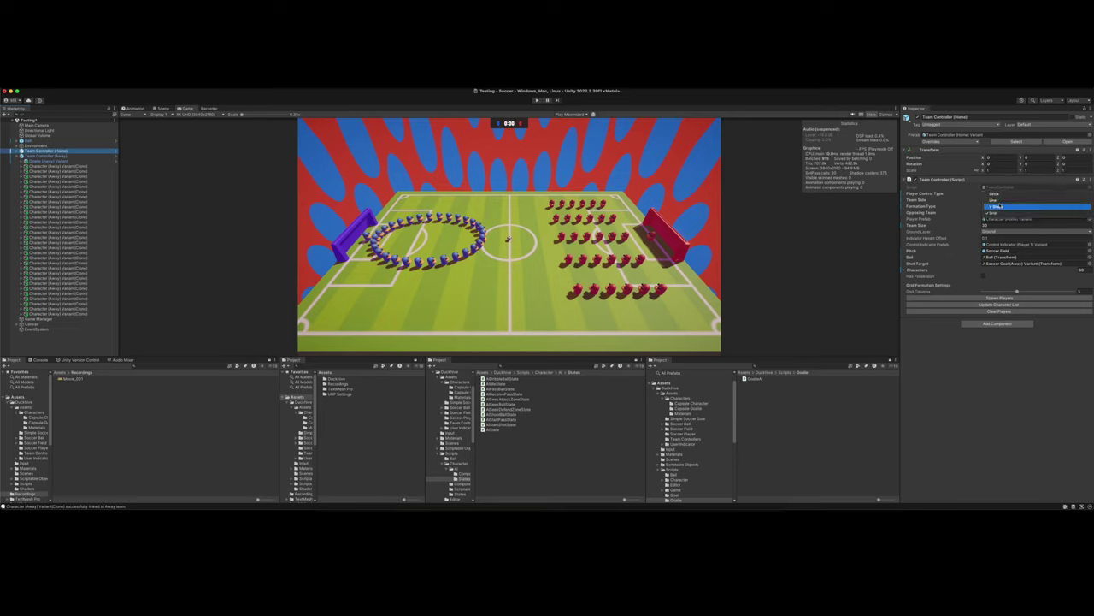
pyautogui.click(992, 214)
pyautogui.click(1006, 283)
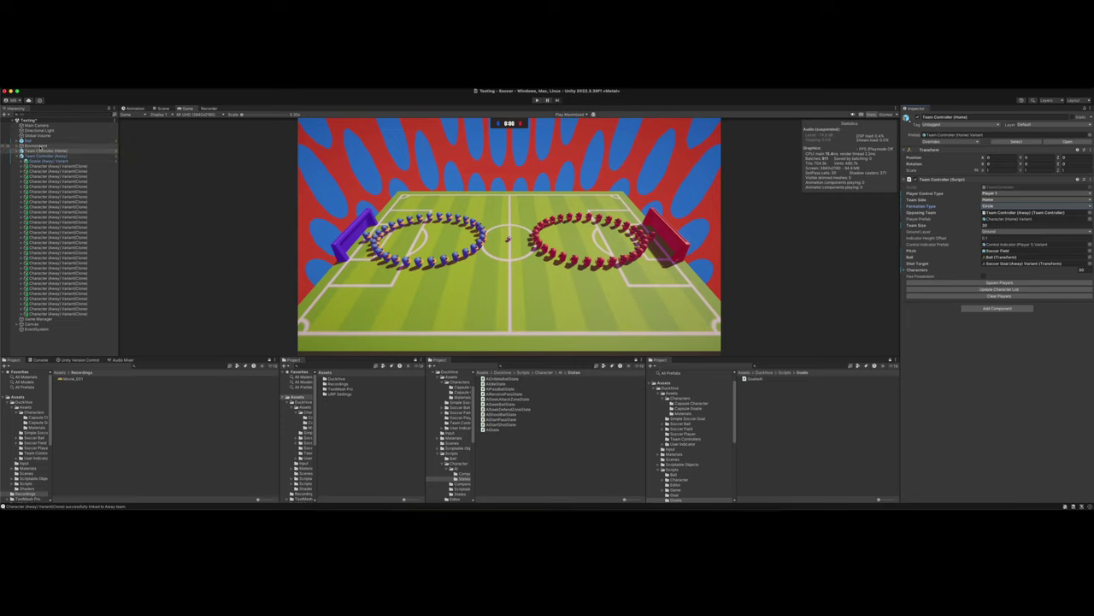
# Regenerate the field grid from the Game Manager and orbit the Scene view above the pitch.
pyautogui.click(17, 155)
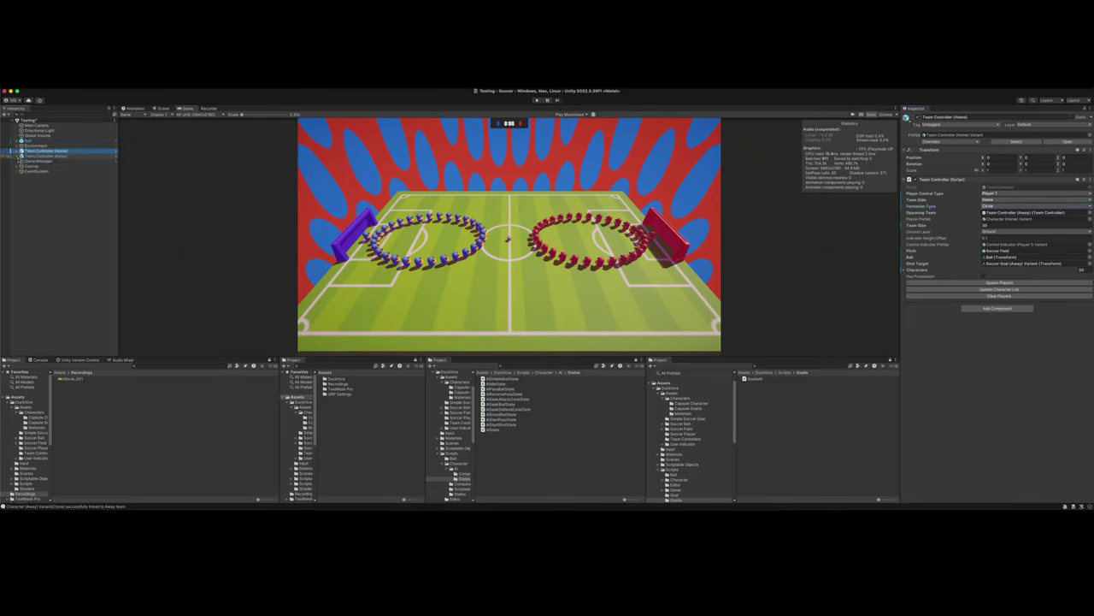
pyautogui.click(39, 161)
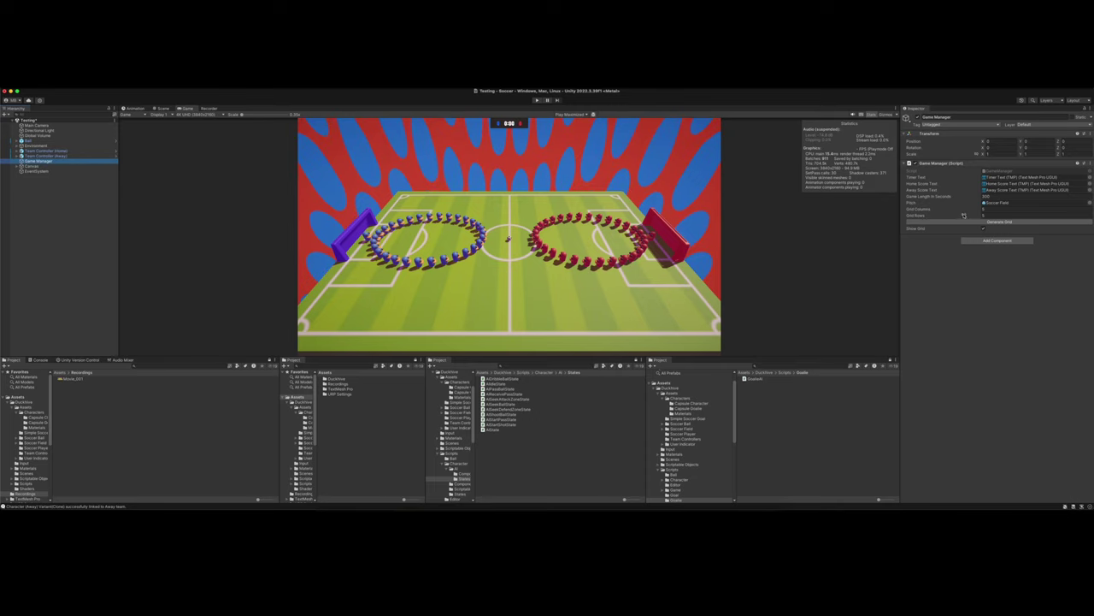
pyautogui.click(982, 221)
pyautogui.click(250, 138)
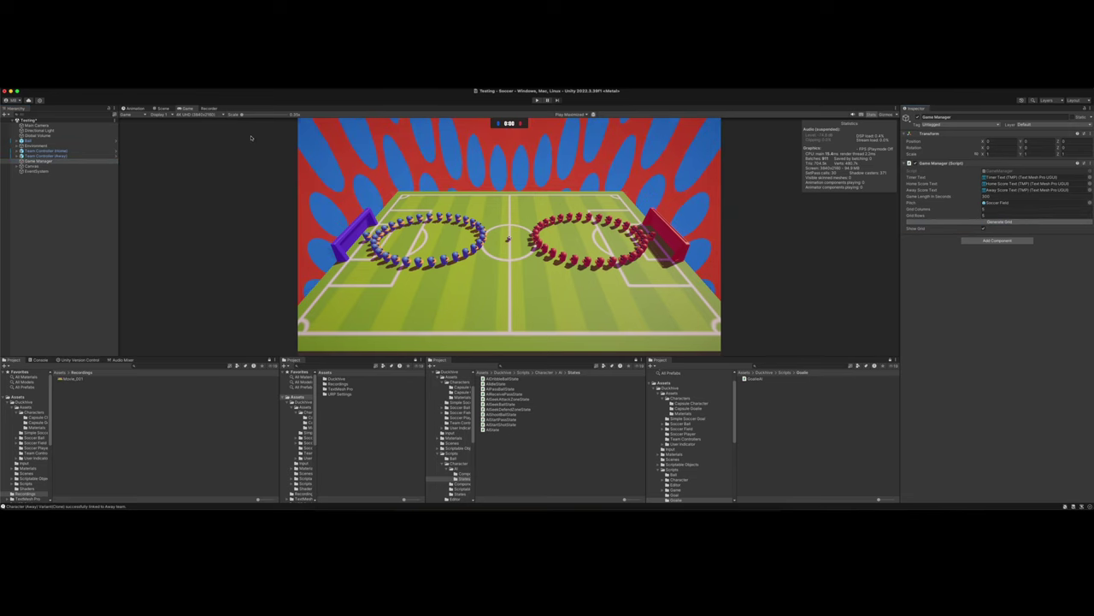
pyautogui.click(163, 109)
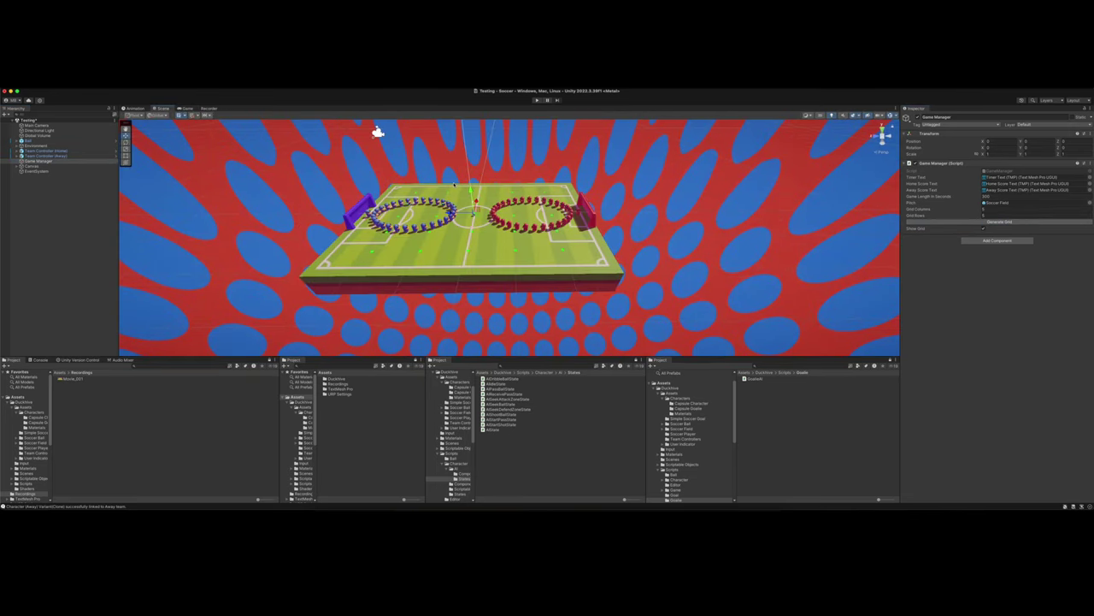
pyautogui.keyDown('alt'); pyautogui.moveTo(377, 132); pyautogui.dragTo(495, 299); pyautogui.keyUp('alt')
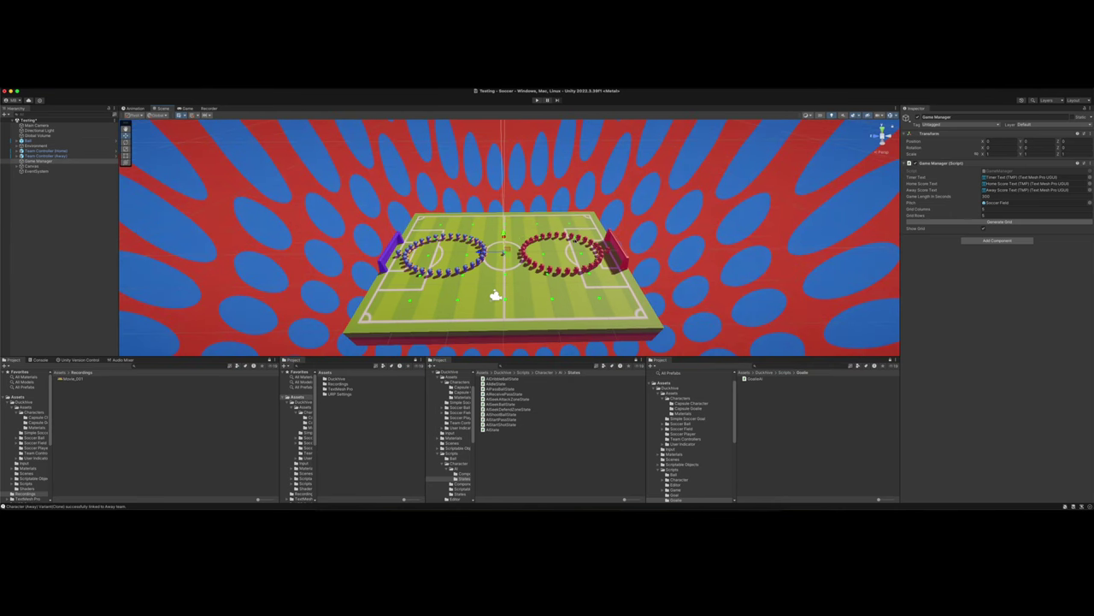
# Run the match between the two circle teams briefly, then stop it with Cmd+P.
pyautogui.click(537, 100)
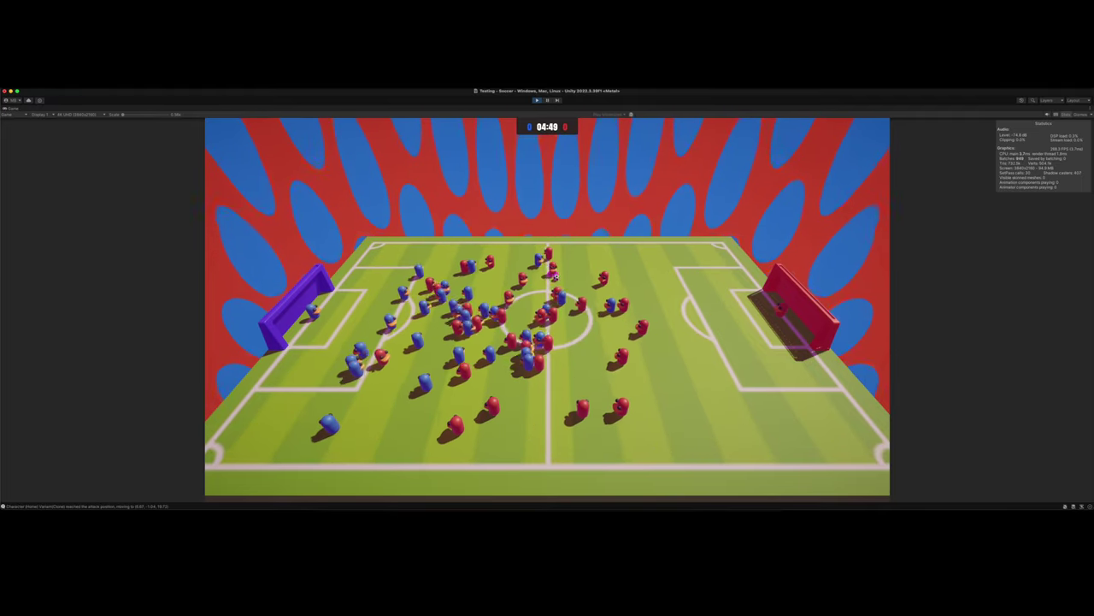
pyautogui.press('super+p')
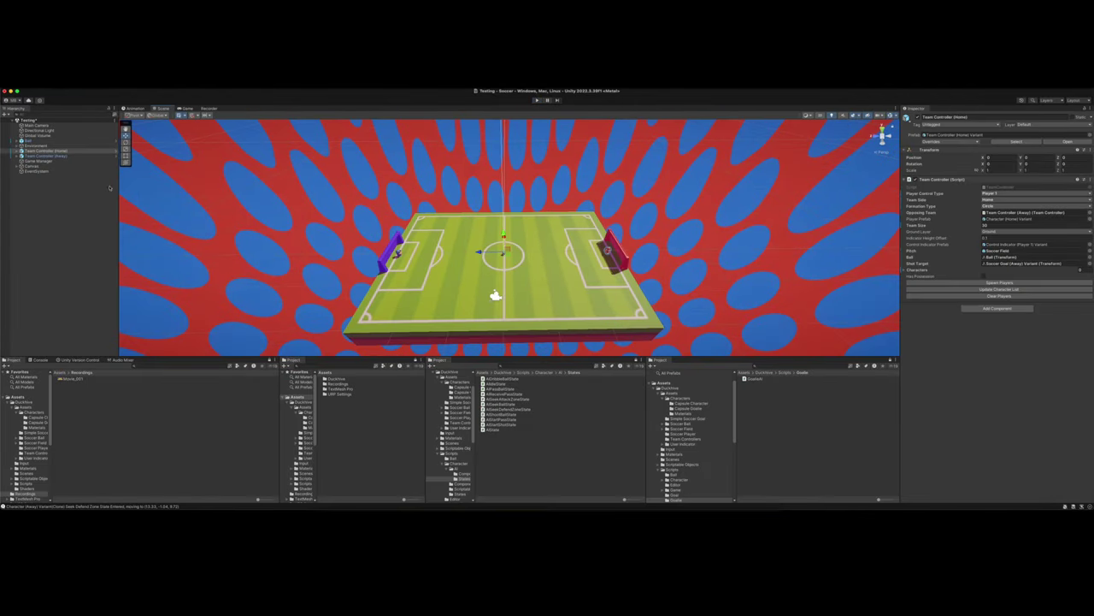
# Generate a denser field grid from the Game Manager and start a new match.
pyautogui.click(51, 160)
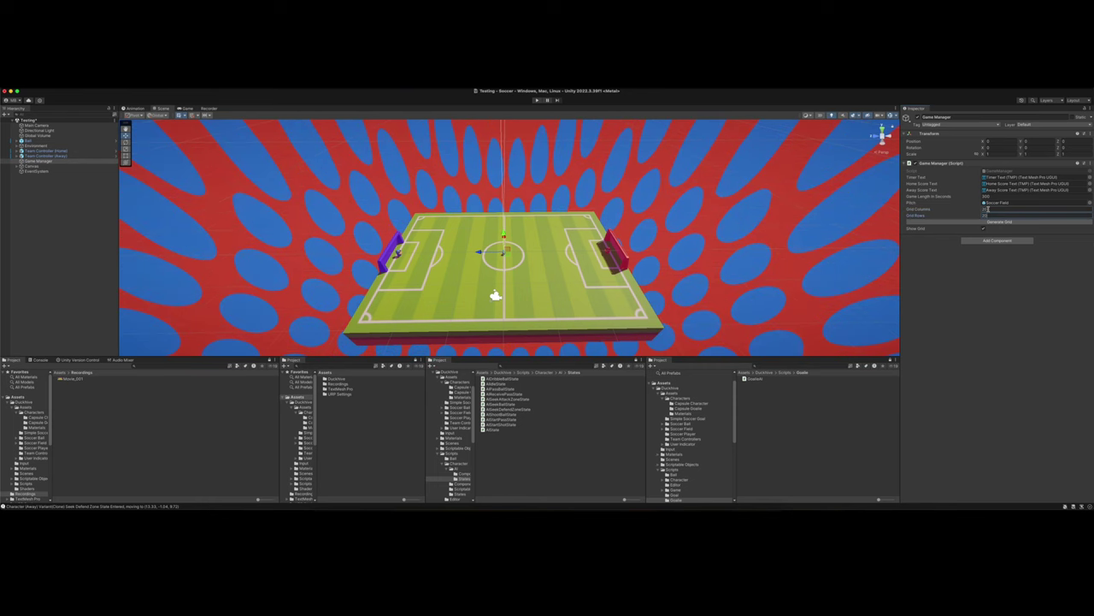
pyautogui.click(972, 218)
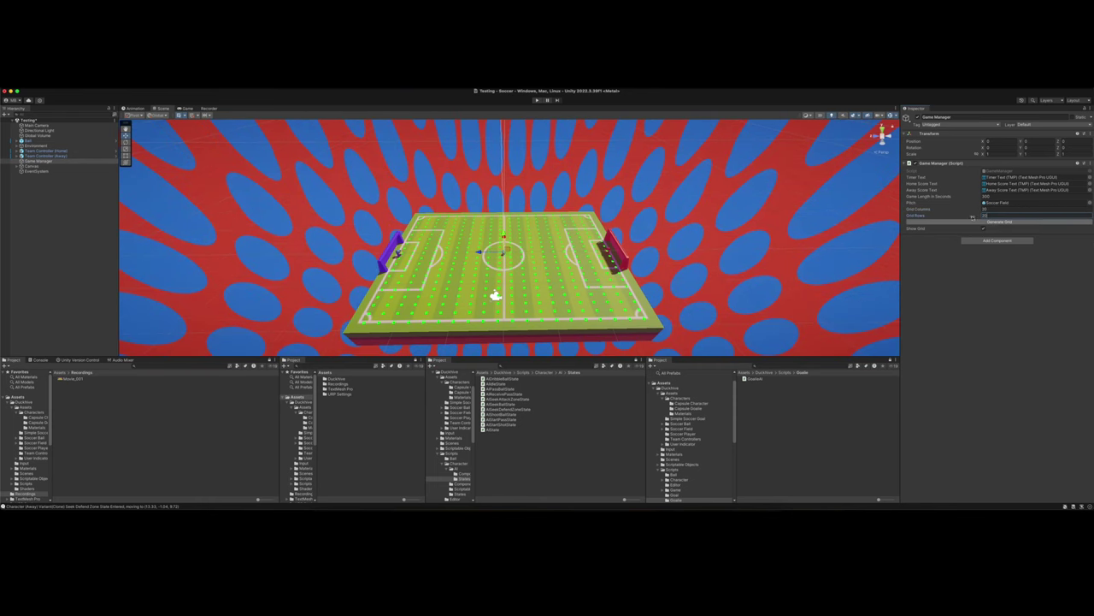
pyautogui.click(536, 101)
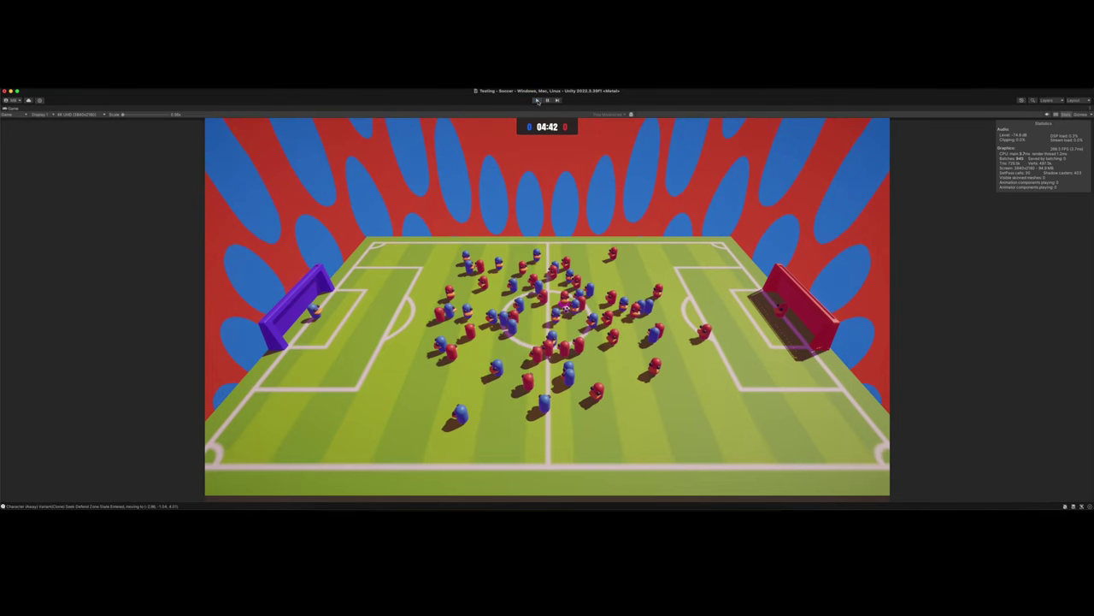
# Stop the 0–0 crowded match and exit Play mode.
pyautogui.click(537, 100)
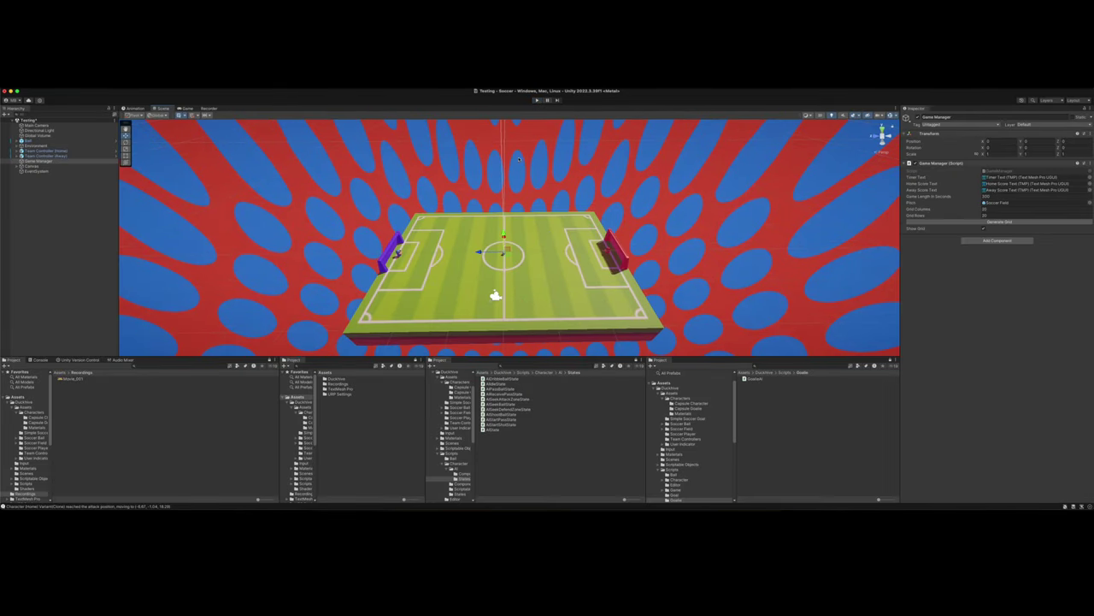